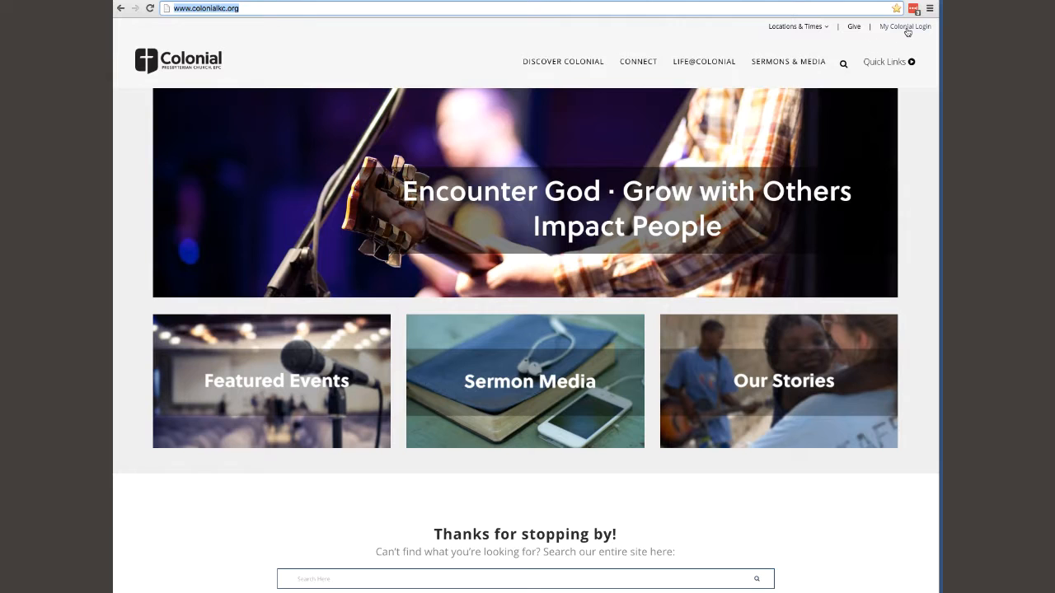
# Sign in to Church Community Builder through My Colonial Login with the saved credentials.
pyautogui.click(902, 26)
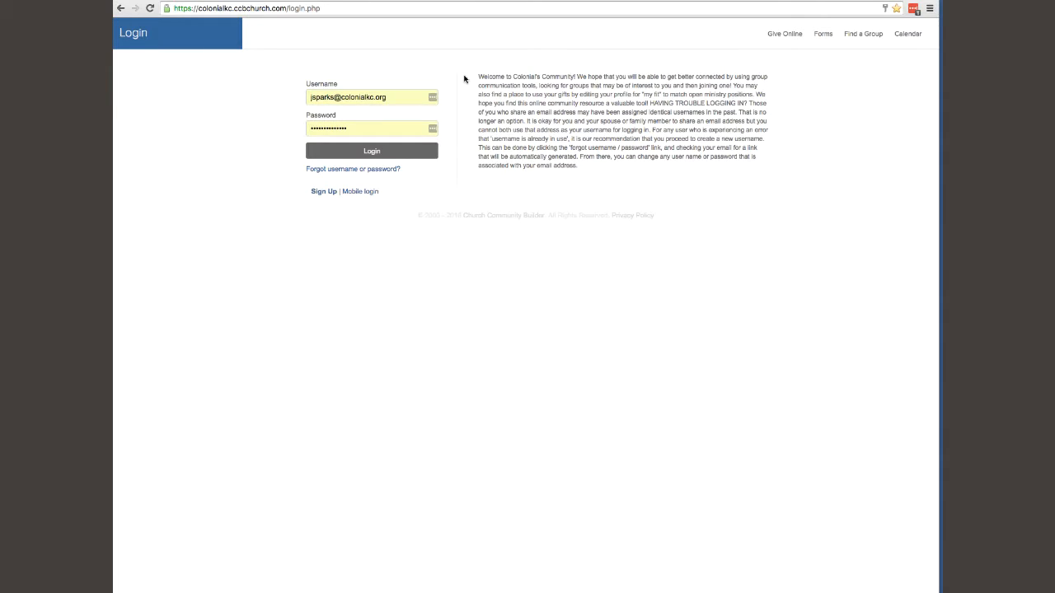
pyautogui.click(398, 156)
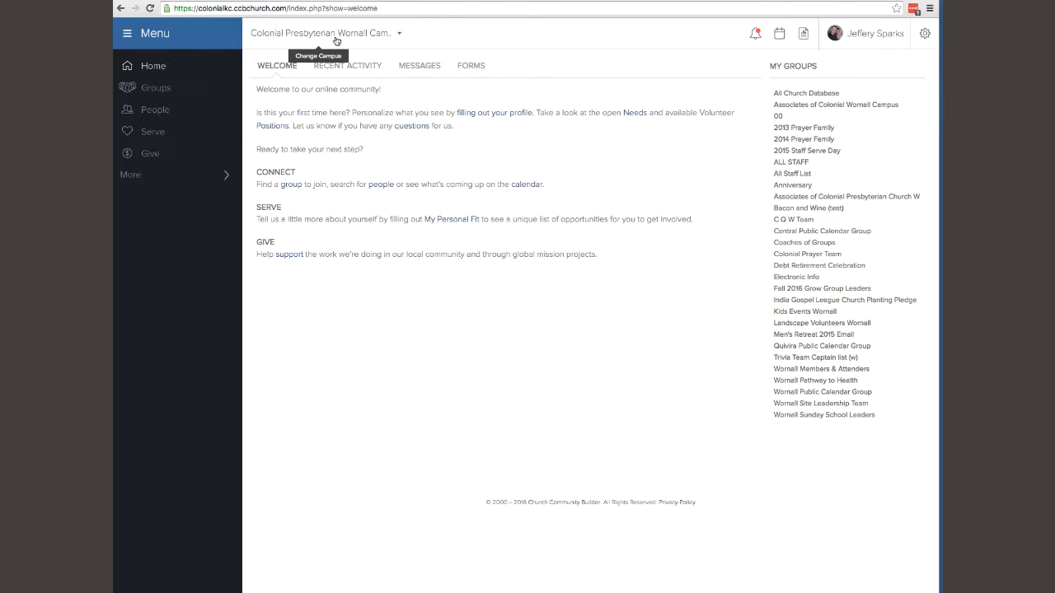
# Show the campus switcher listing the Quivira and Central Operations campuses.
pyautogui.click(400, 37)
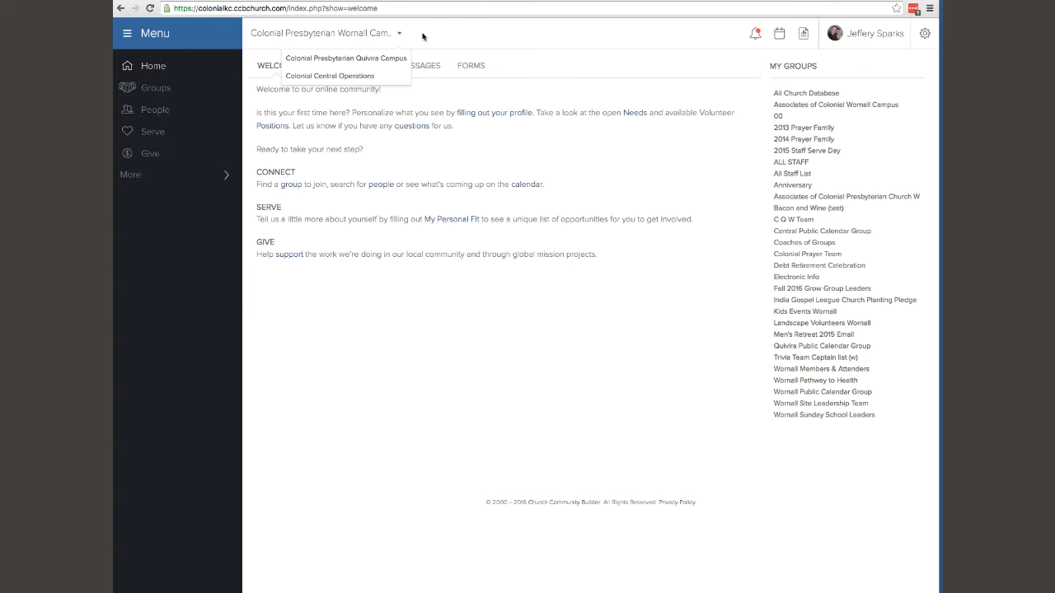
# Close the campus list without switching and expand More in the sidebar.
pyautogui.click(424, 36)
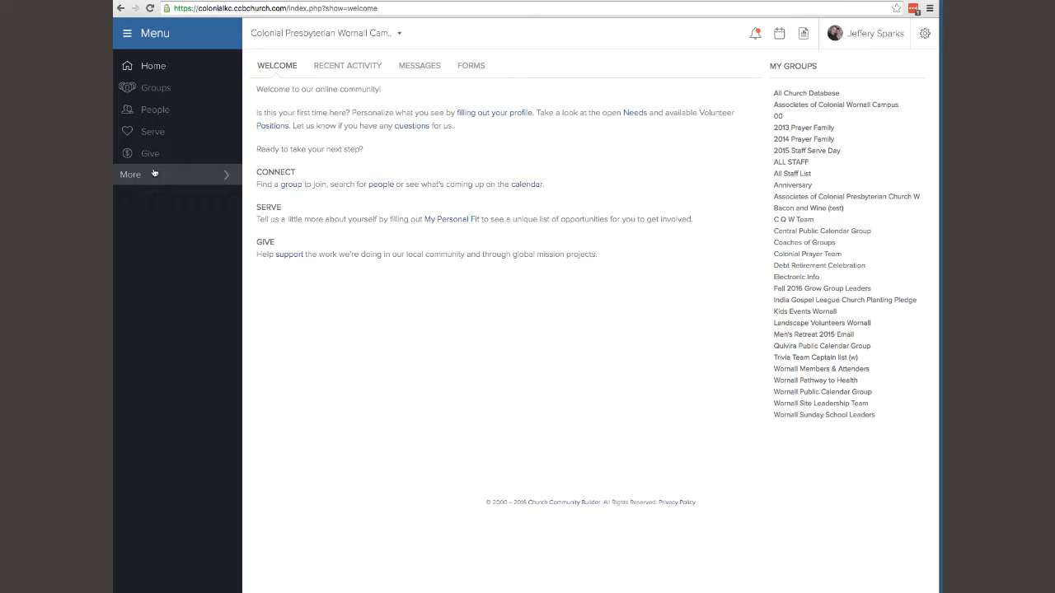
pyautogui.click(219, 181)
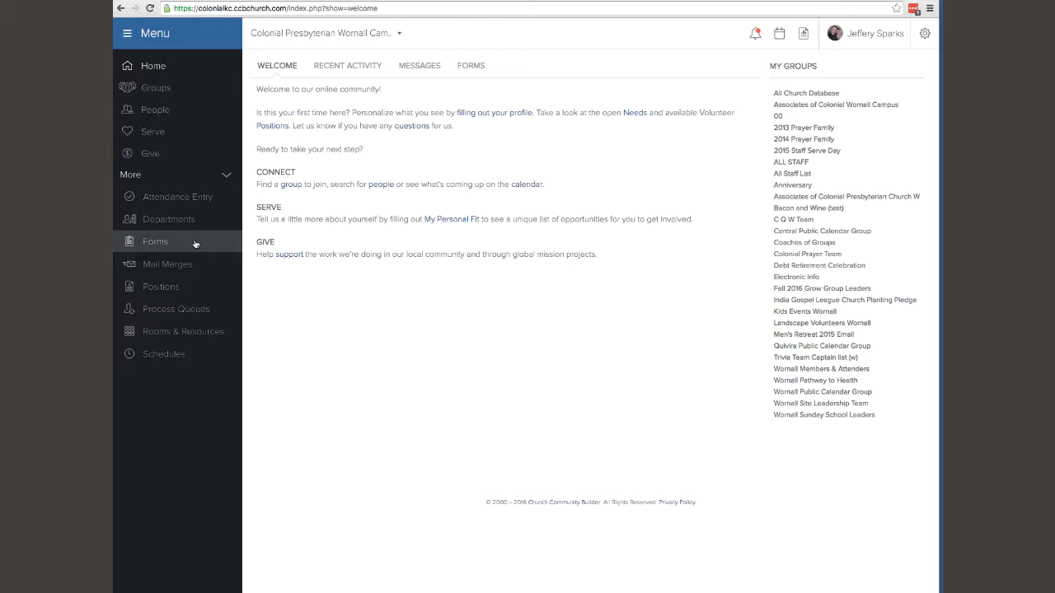
# Go to Forms to view the Forms I Manage list.
pyautogui.click(157, 244)
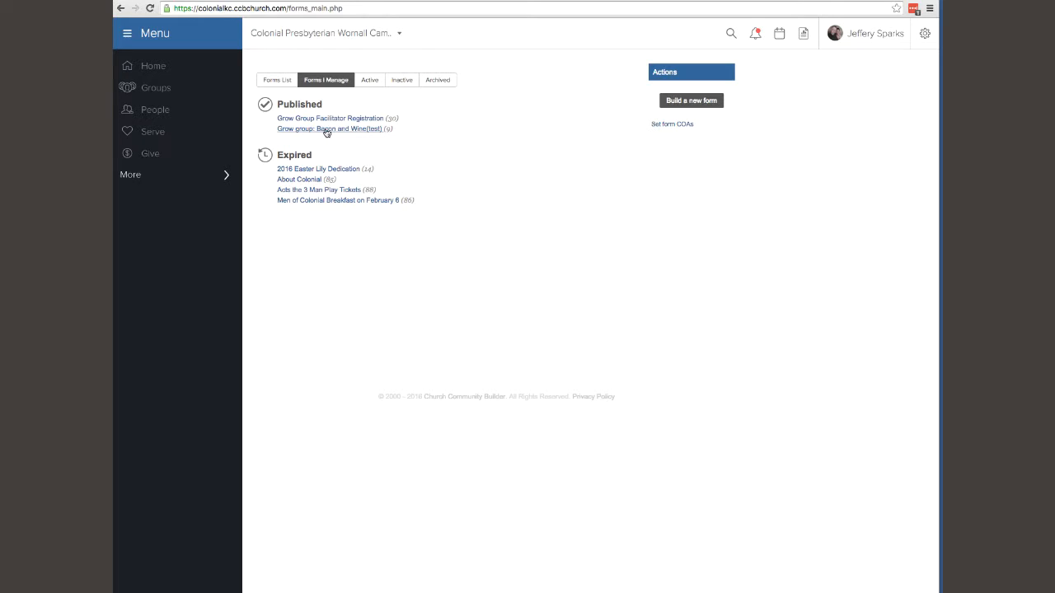
# Open the 'Grow group: Bacon and Wine(test)' form and highlight its title.
pyautogui.click(285, 134)
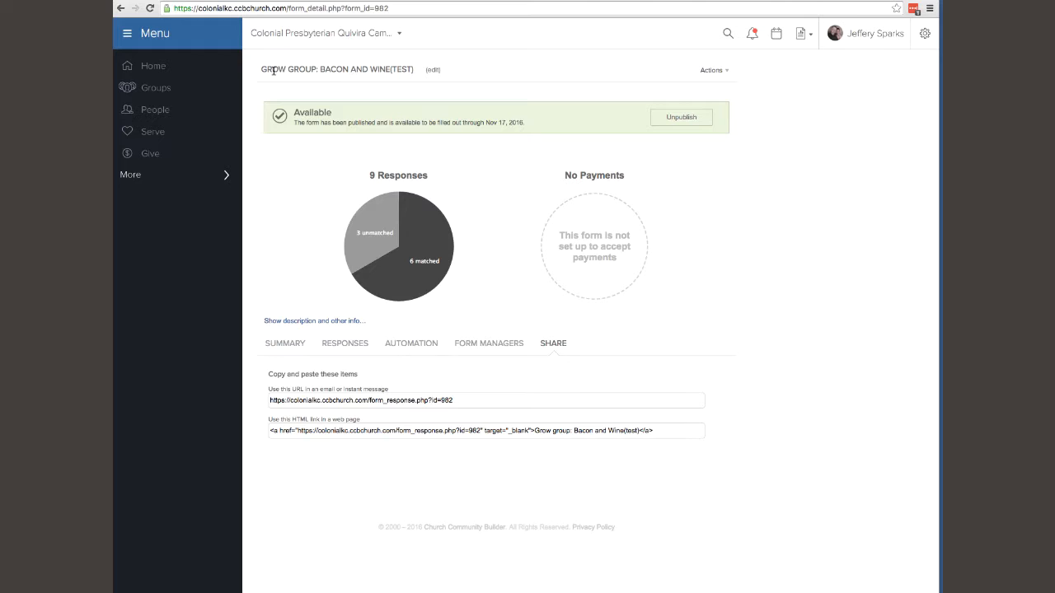
pyautogui.moveTo(261, 69); pyautogui.dragTo(425, 86)
pyautogui.click(426, 91)
# Point out the Nov 17, 2016 availability date, then expand and collapse the description info.
pyautogui.moveTo(484, 122); pyautogui.dragTo(530, 122)
pyautogui.click(495, 146)
pyautogui.click(325, 322)
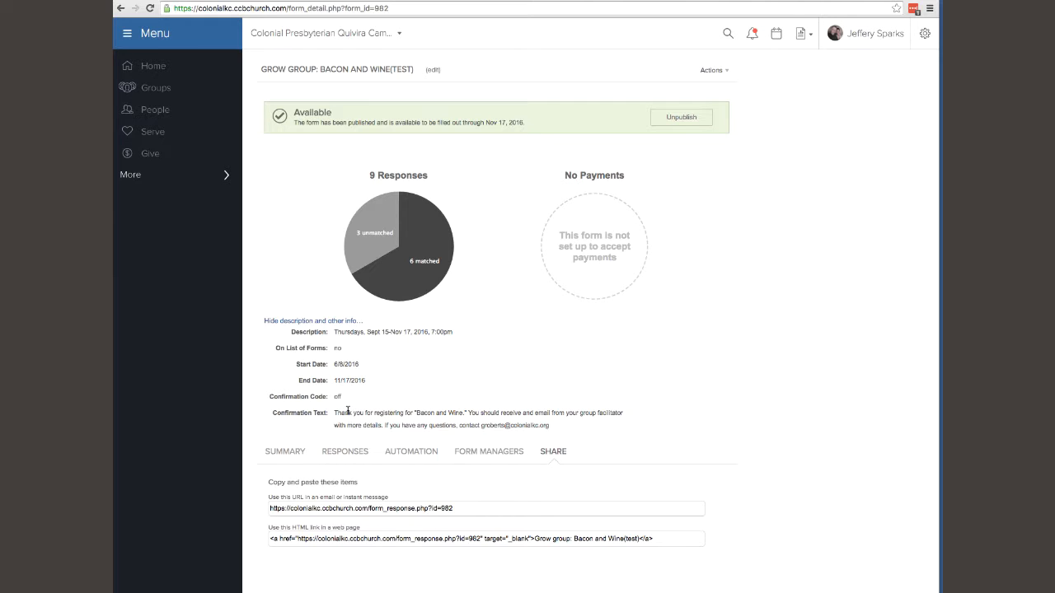
pyautogui.click(340, 321)
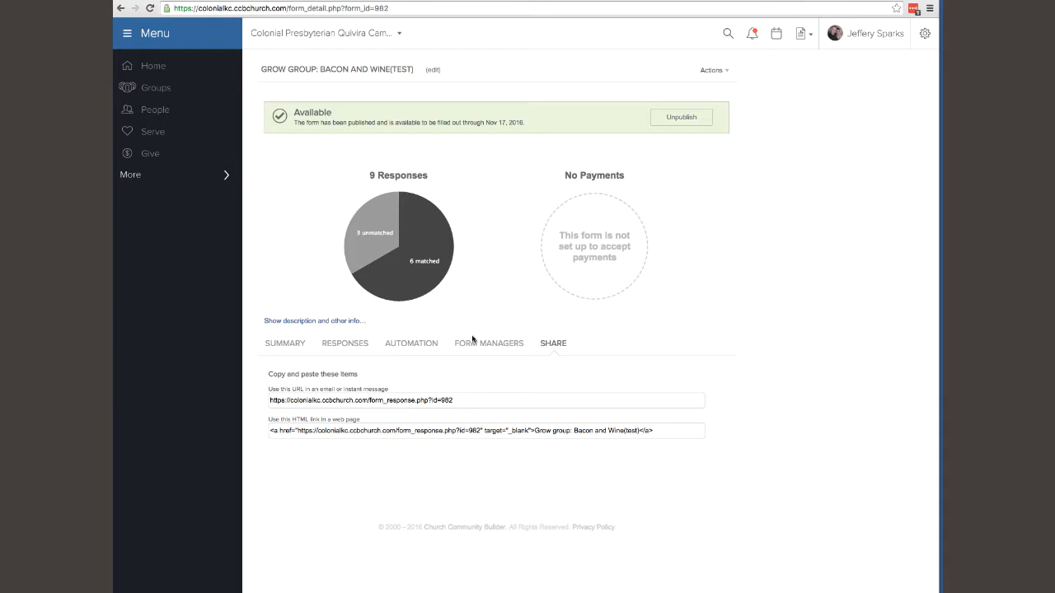
# Show the form's response list and go to the full Manage responses page.
pyautogui.click(293, 344)
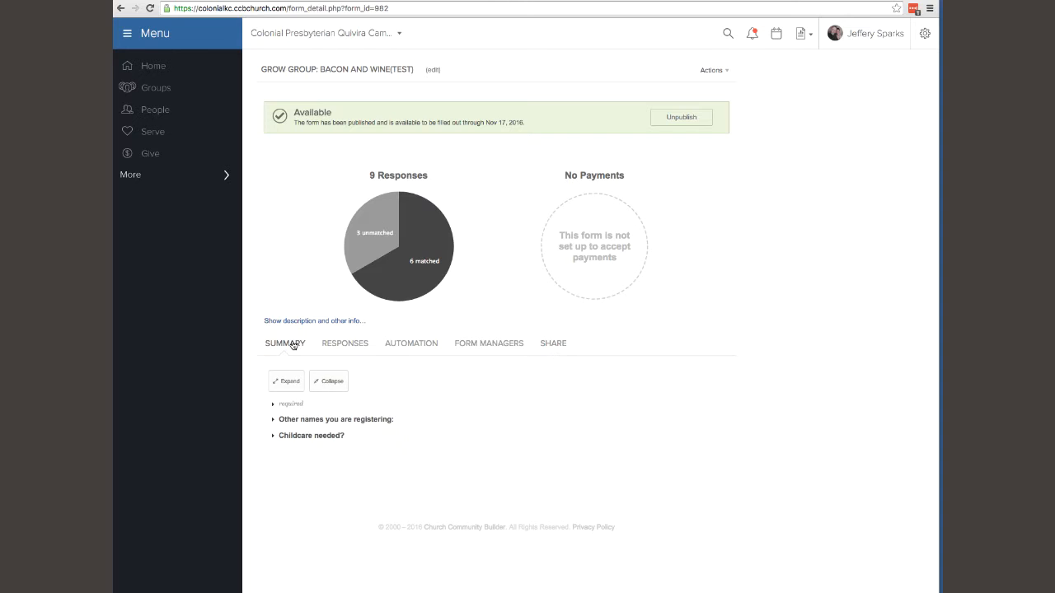
pyautogui.click(362, 344)
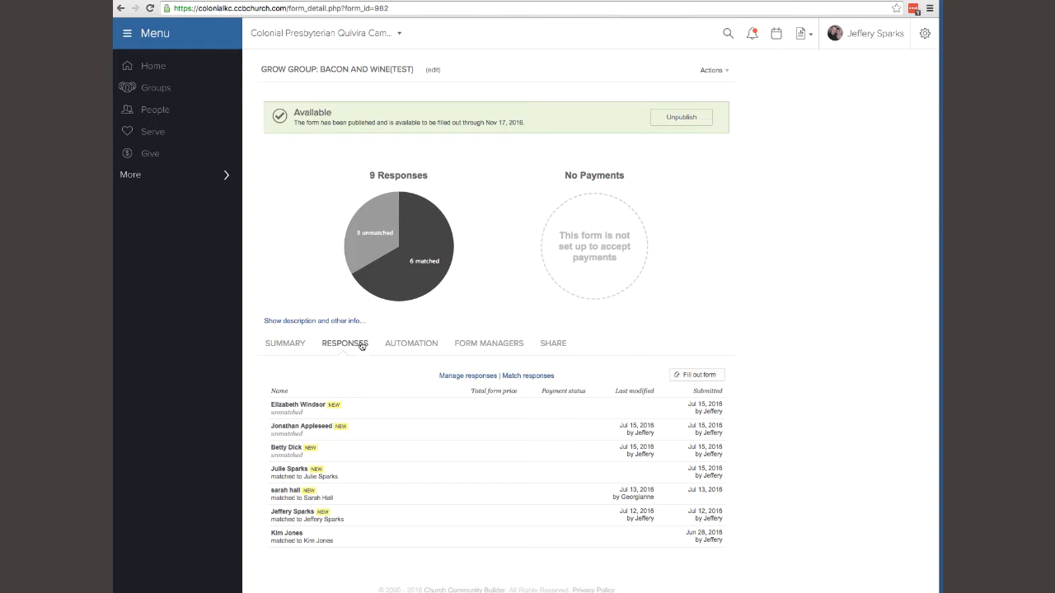
pyautogui.click(462, 377)
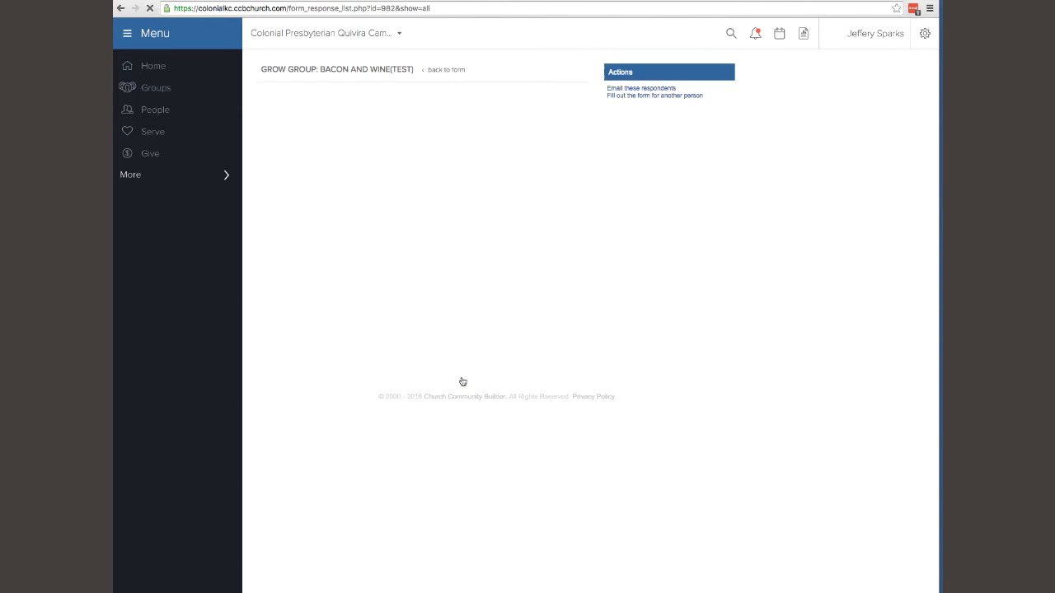
# Try the Unmatched, Matched and All filters, settle on Unmatched, and start matching the first response.
pyautogui.click(299, 103)
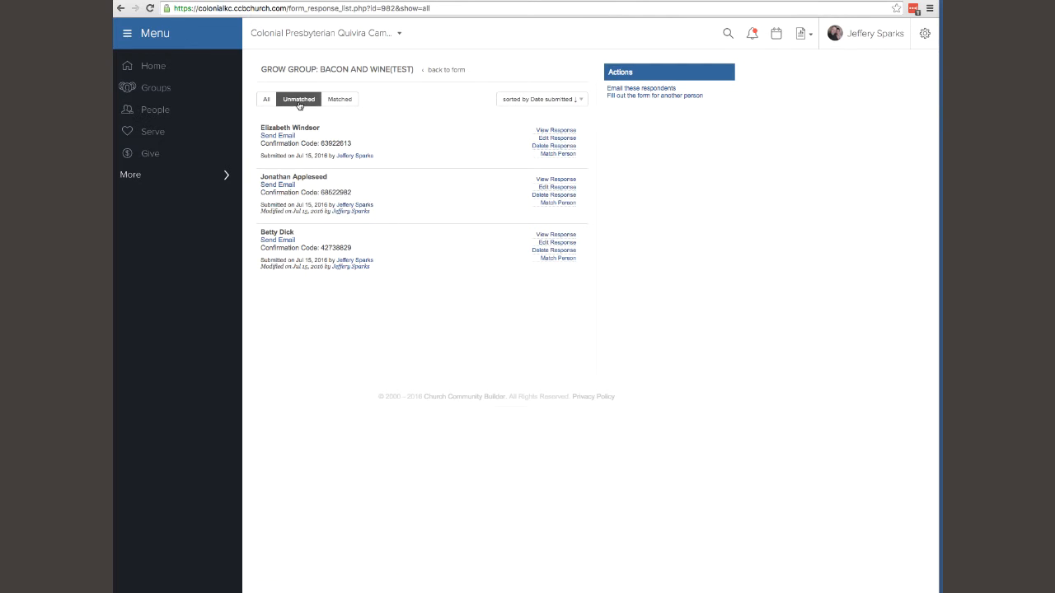
pyautogui.click(346, 100)
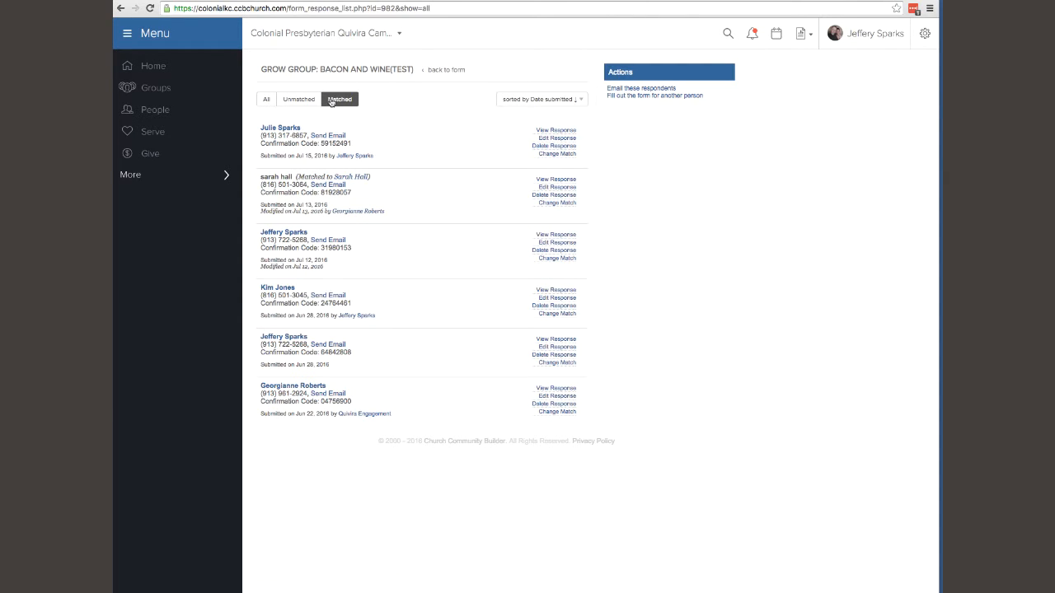
pyautogui.click(268, 100)
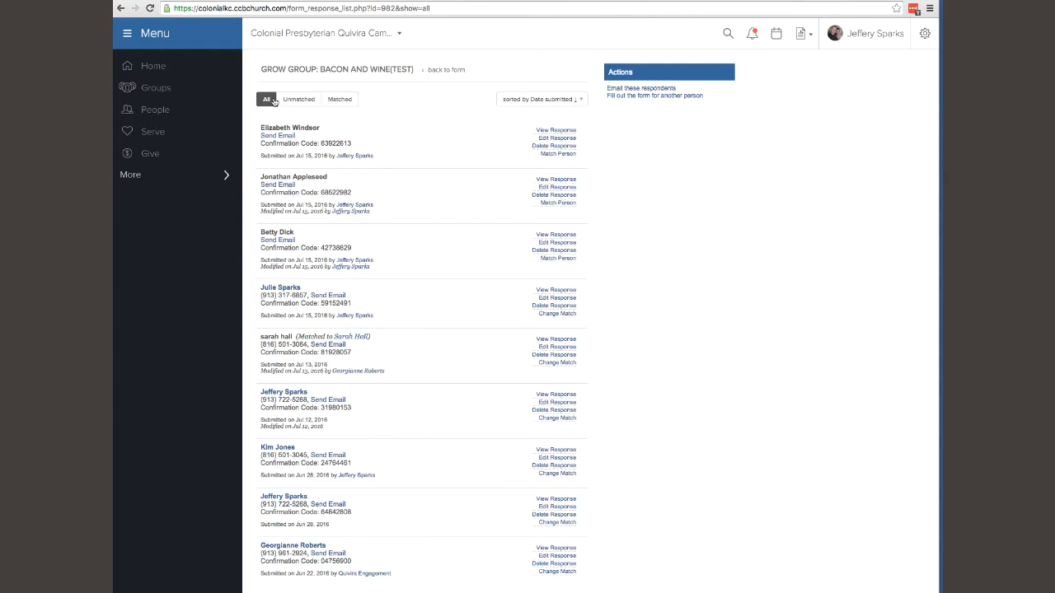
pyautogui.click(299, 99)
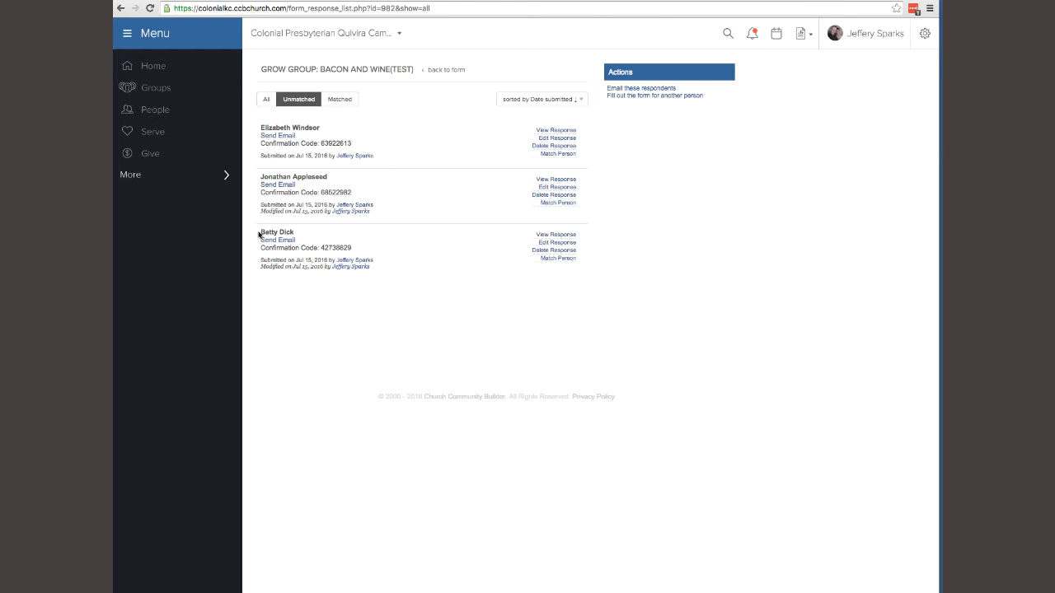
pyautogui.click(548, 155)
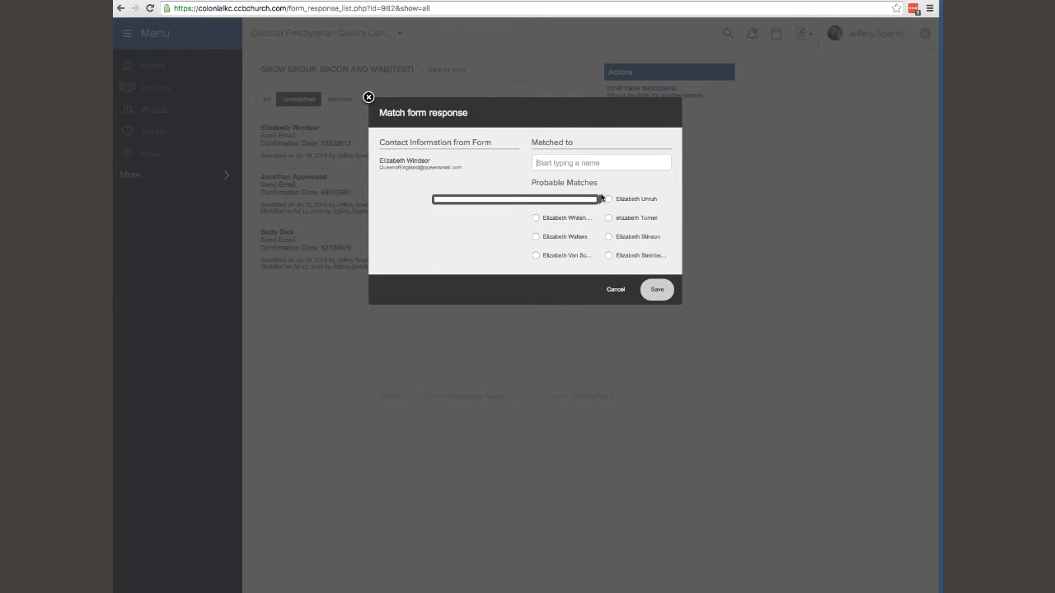
# Search for a person's name to match the response, then cancel without saving.
pyautogui.moveTo(542, 216)
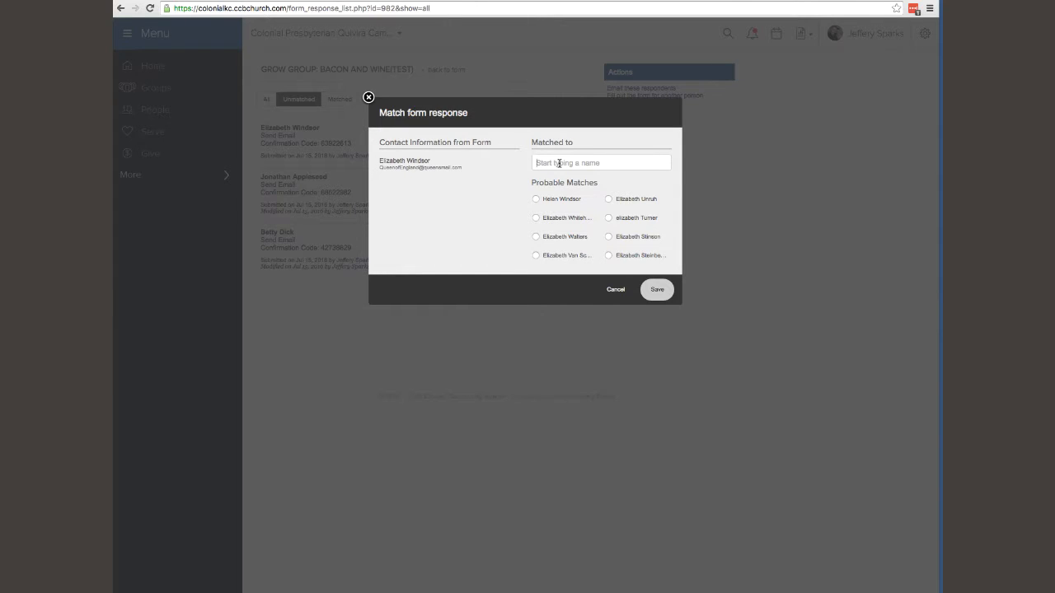
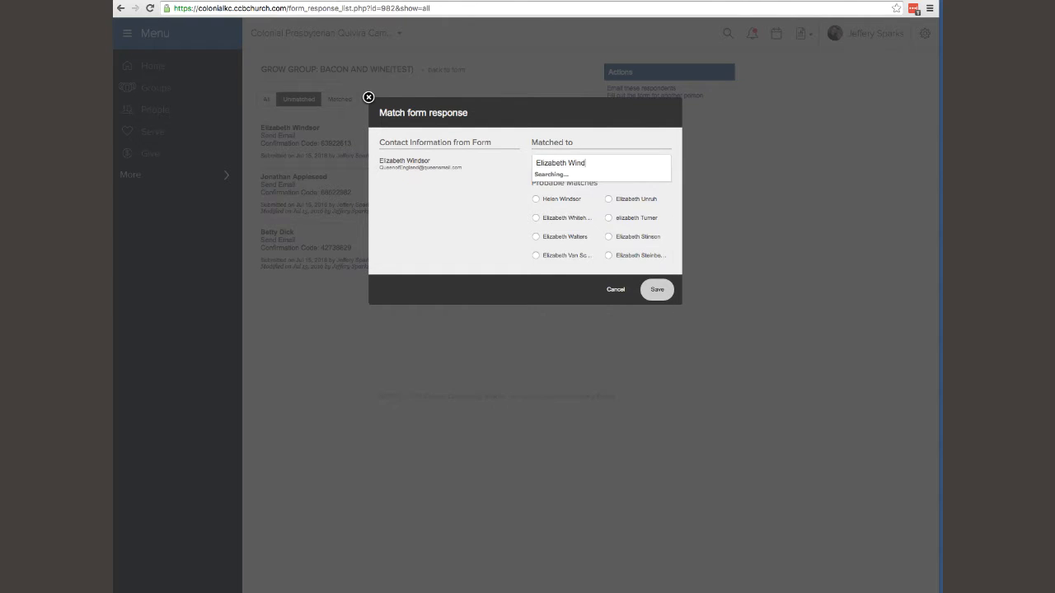
pyautogui.click(490, 197)
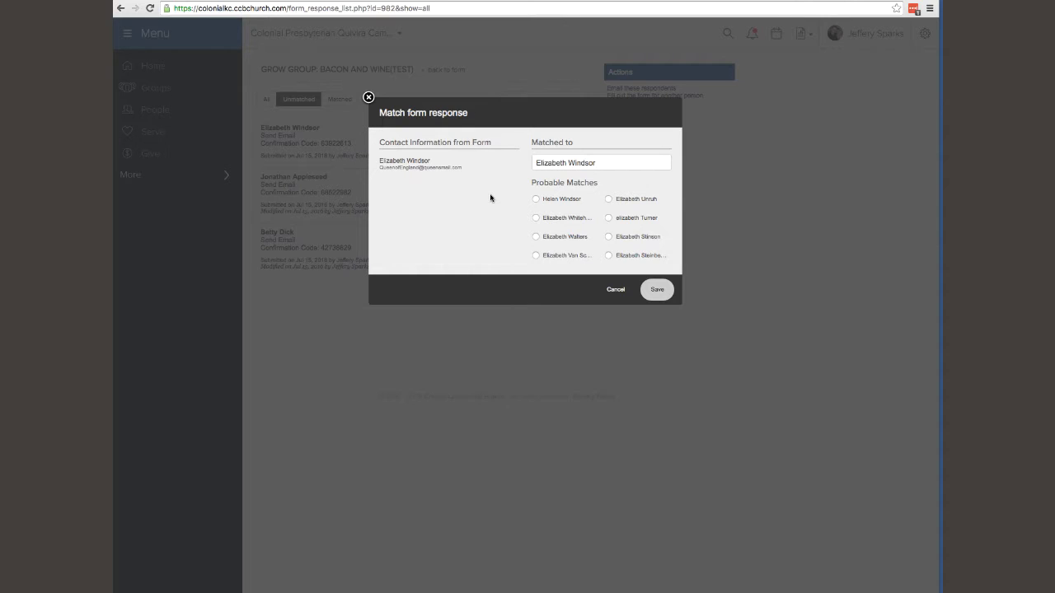
pyautogui.click(614, 291)
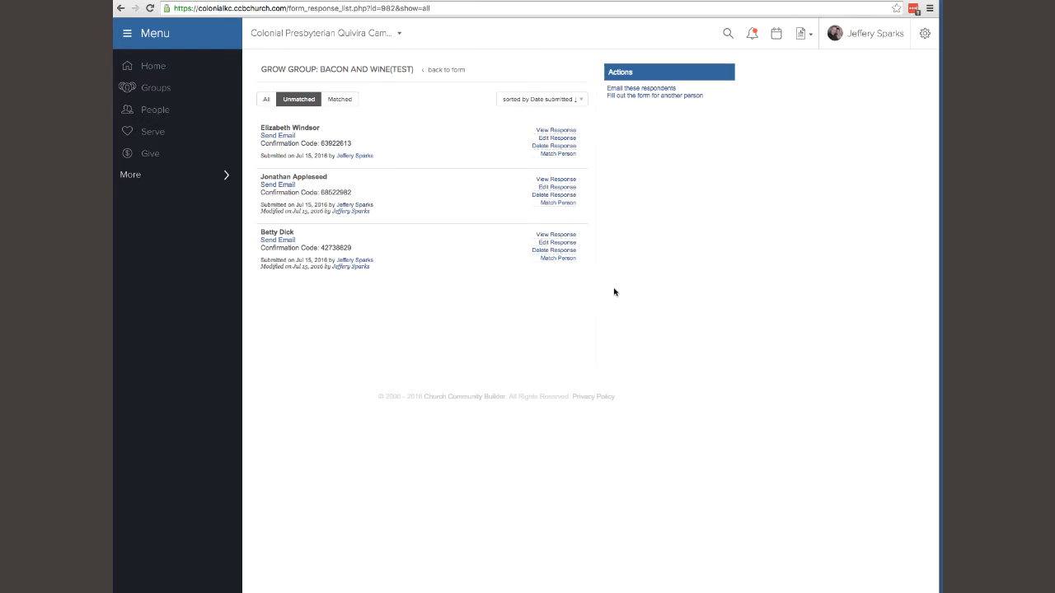
pyautogui.click(558, 154)
pyautogui.click(615, 213)
pyautogui.click(649, 96)
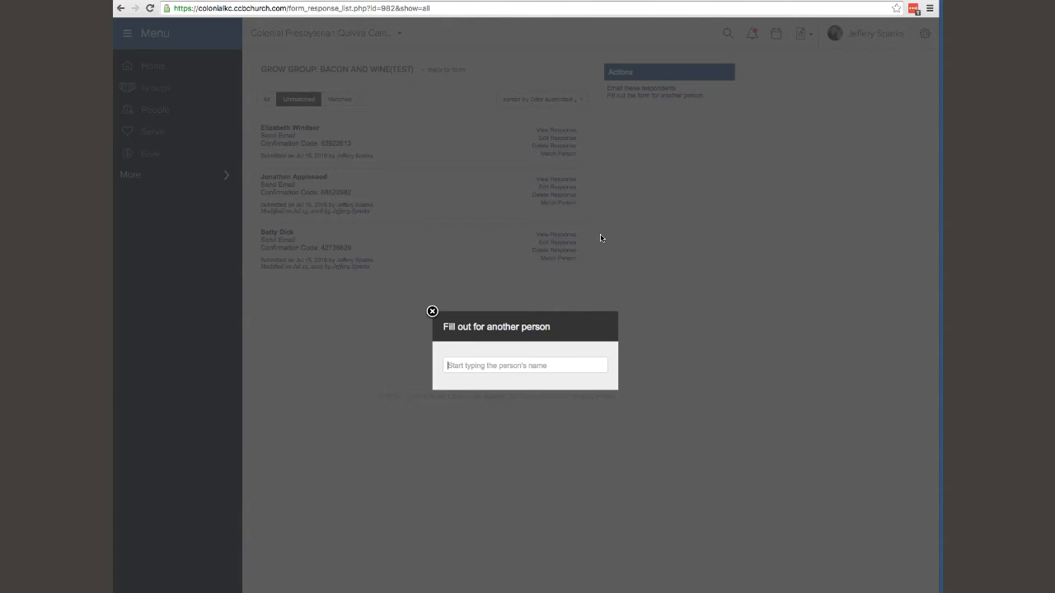
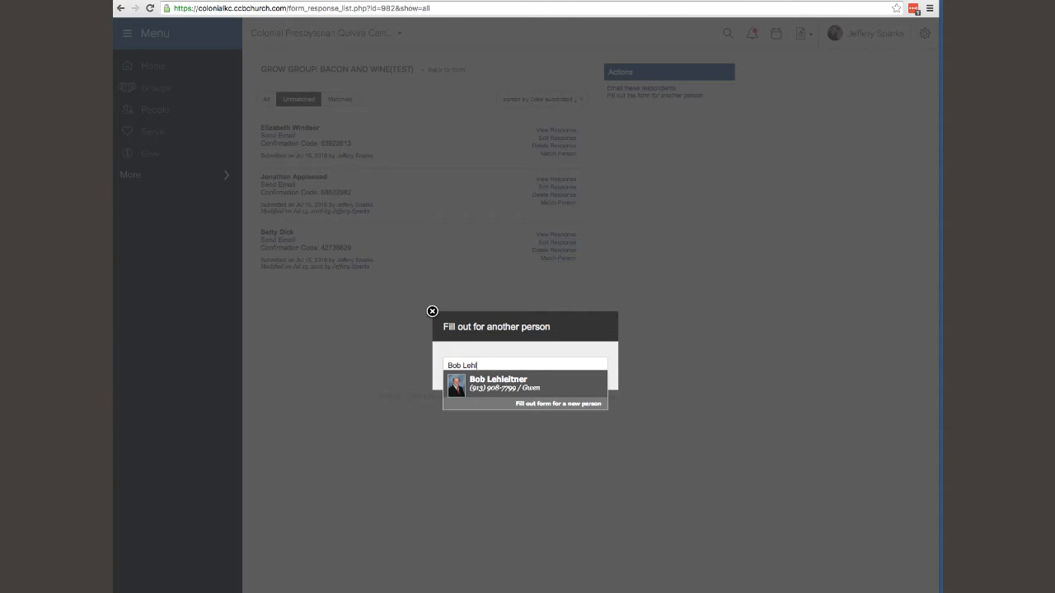
pyautogui.moveTo(530, 387)
pyautogui.click(432, 311)
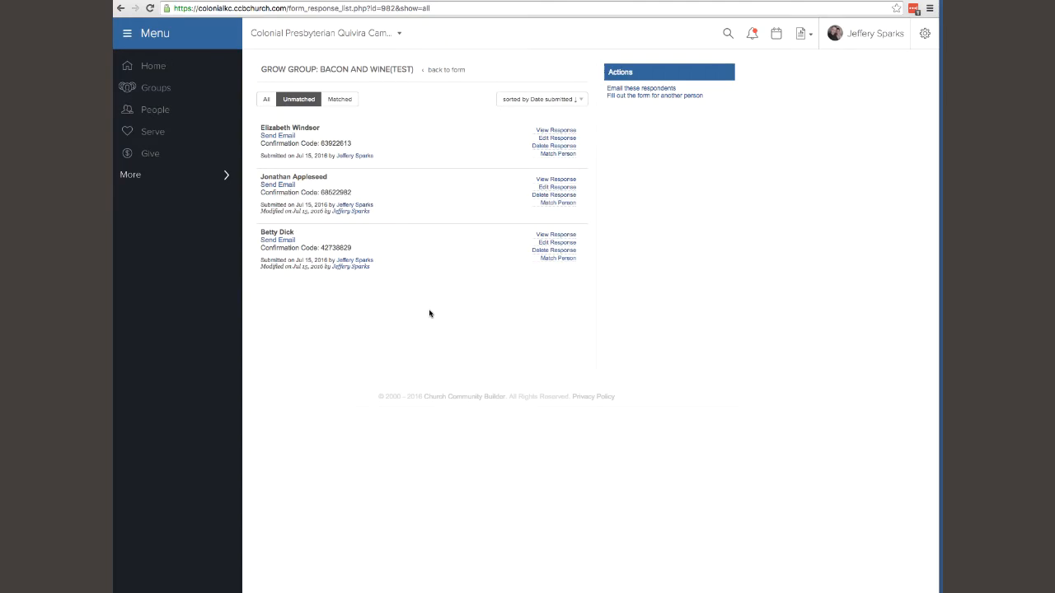
# Return to the Bacon and Wine form details and show its form managers.
pyautogui.click(453, 71)
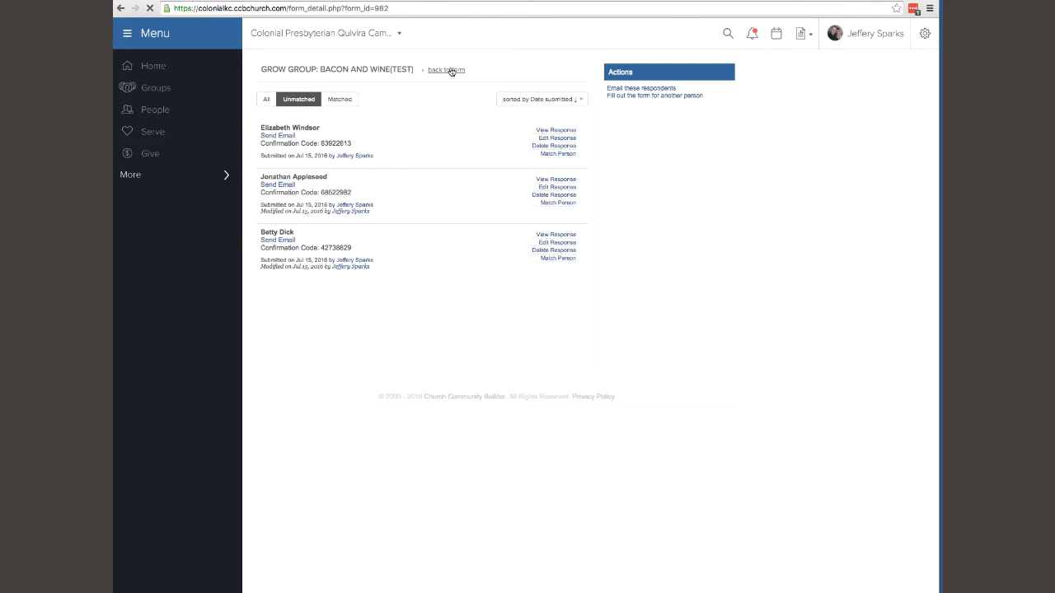
pyautogui.click(295, 344)
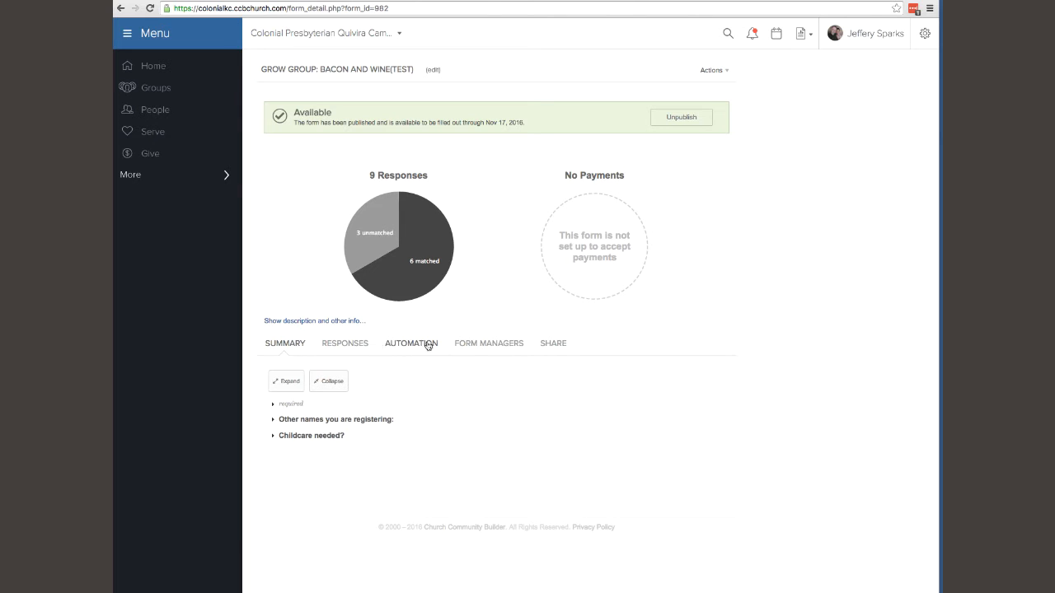
pyautogui.click(469, 345)
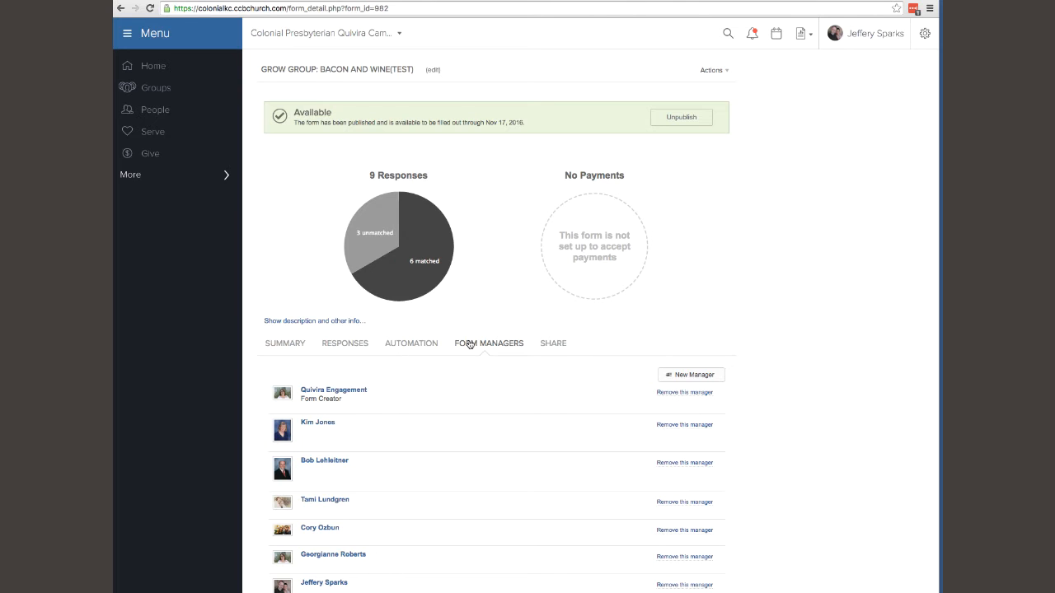
# Back out of adding a new form manager and show the form's share links.
pyautogui.click(691, 376)
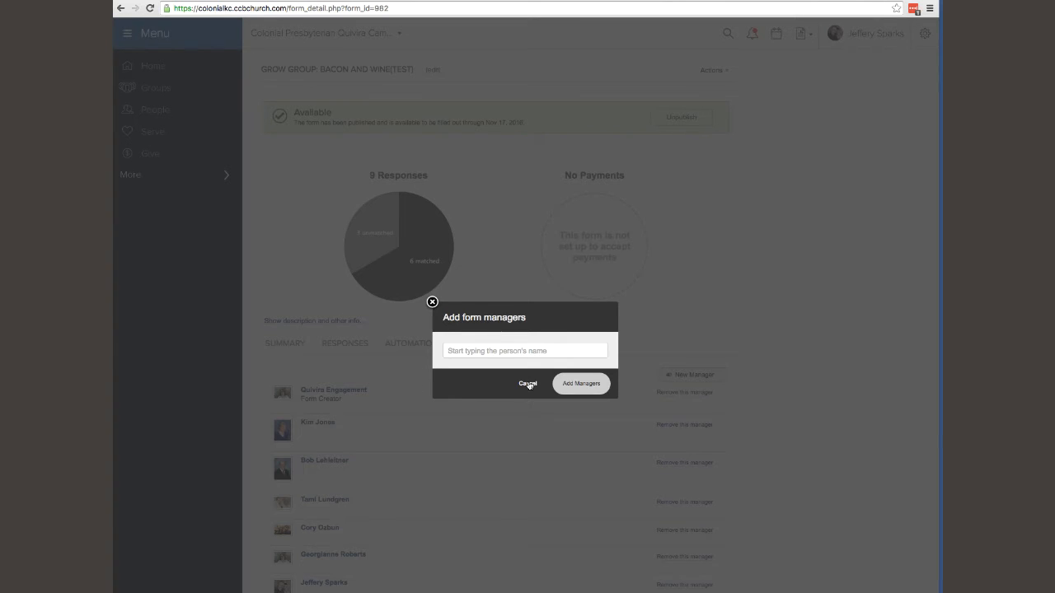
pyautogui.click(529, 384)
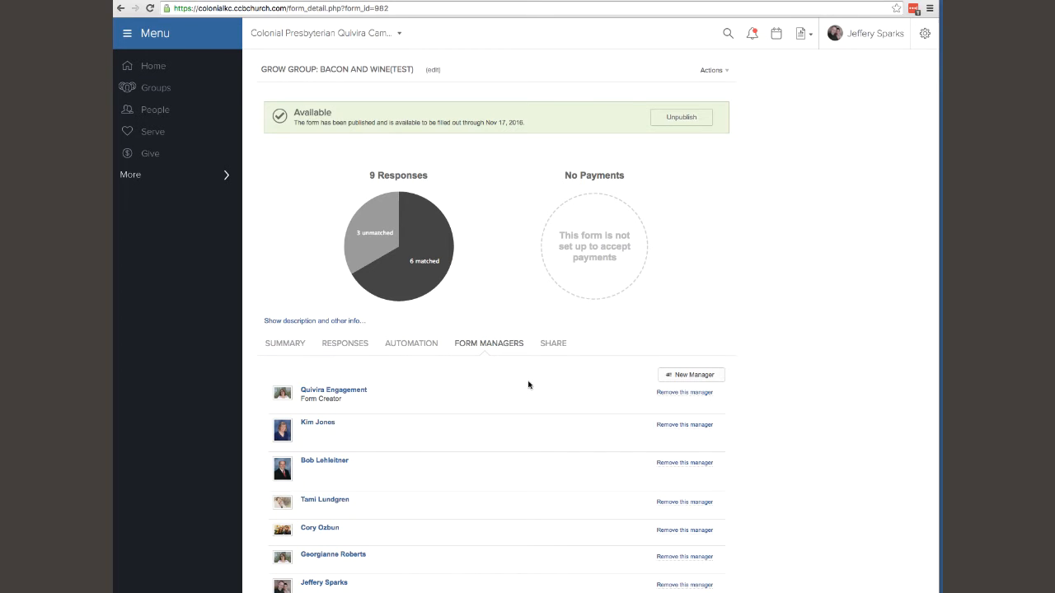
pyautogui.click(553, 344)
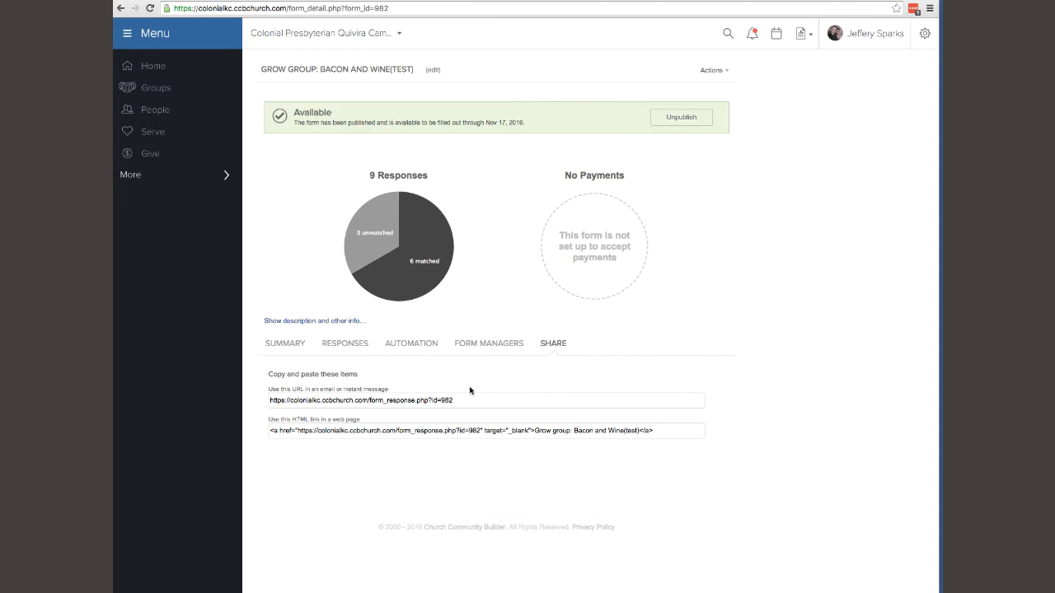
# Highlight the form's response URL and embeddable HTML link, then open the Actions dropdown.
pyautogui.moveTo(465, 402); pyautogui.dragTo(656, 431)
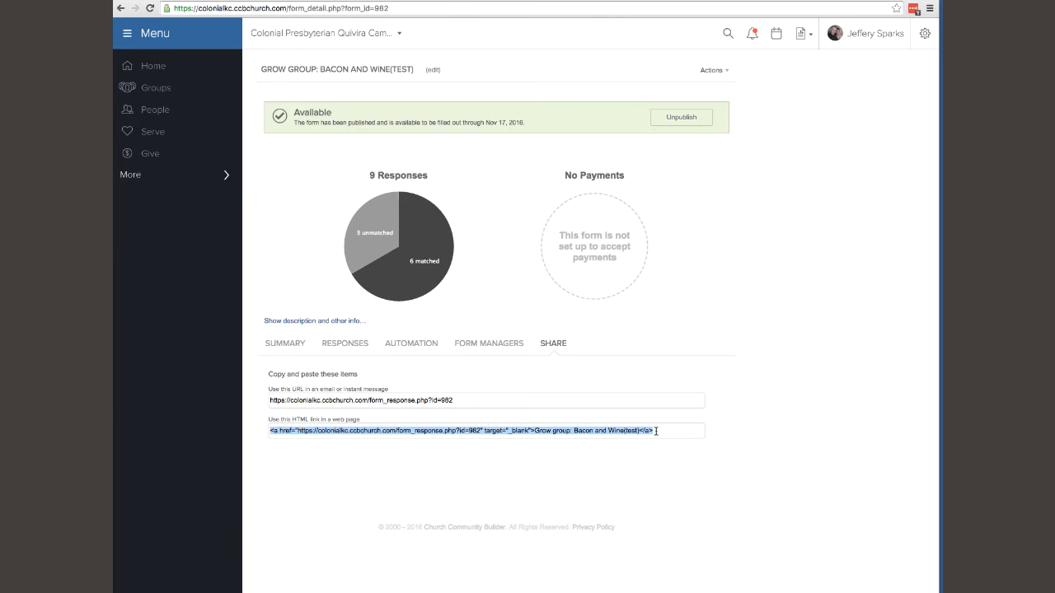
pyautogui.click(569, 405)
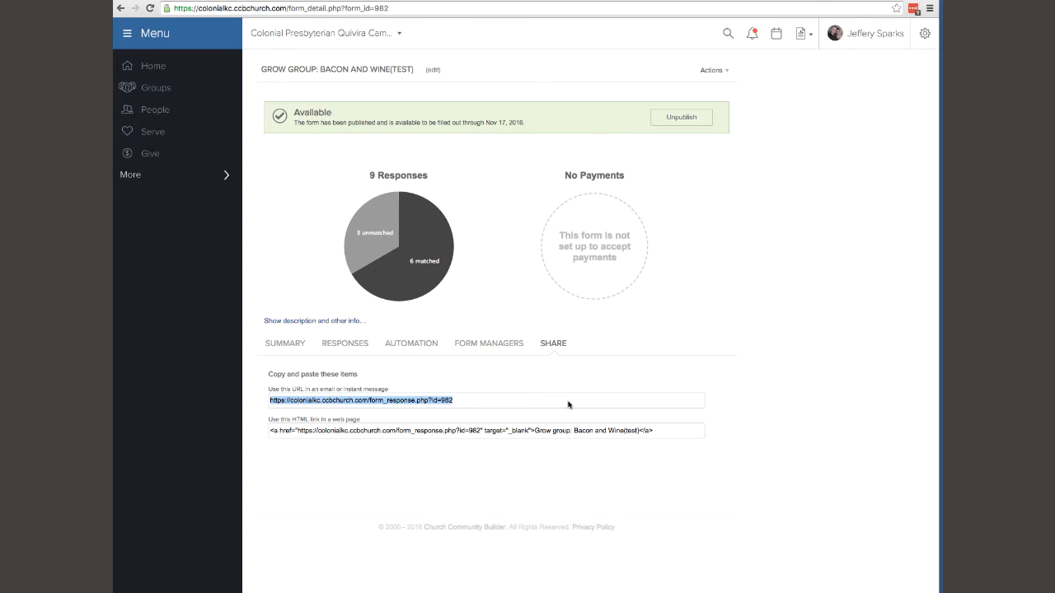
pyautogui.click(599, 431)
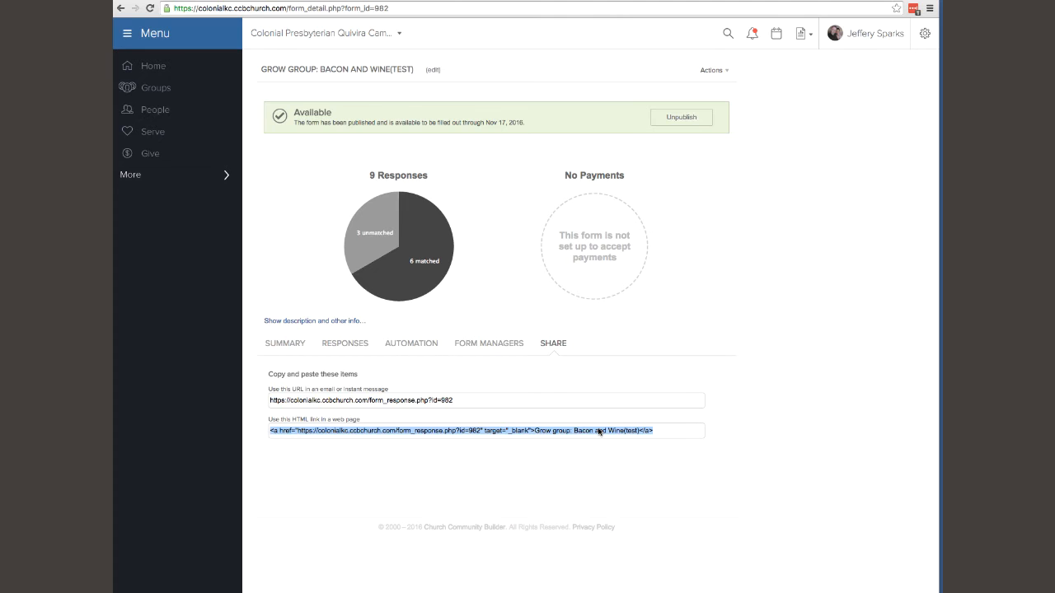
pyautogui.click(597, 415)
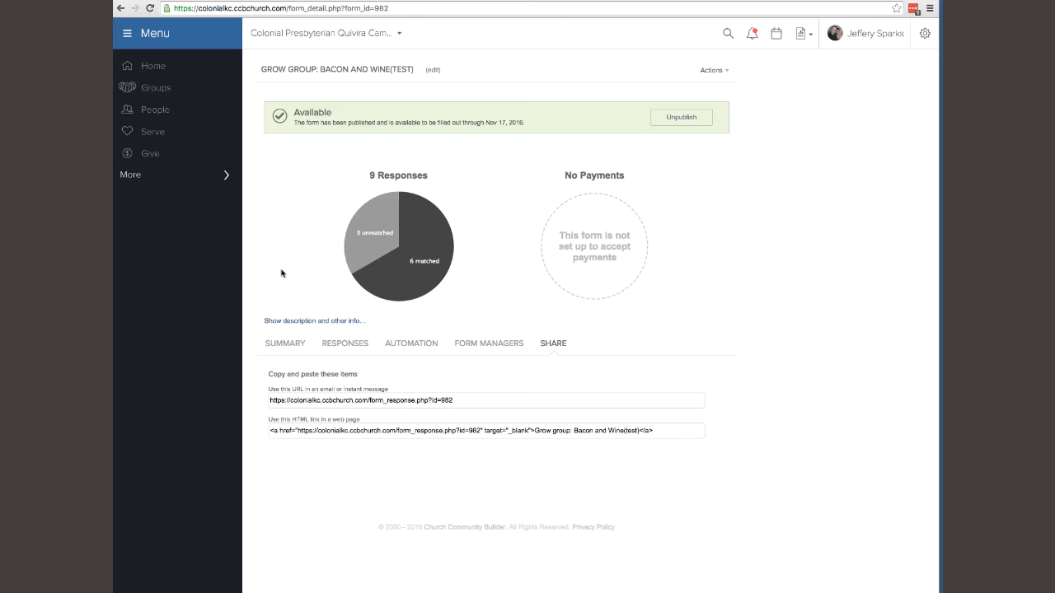
pyautogui.click(712, 70)
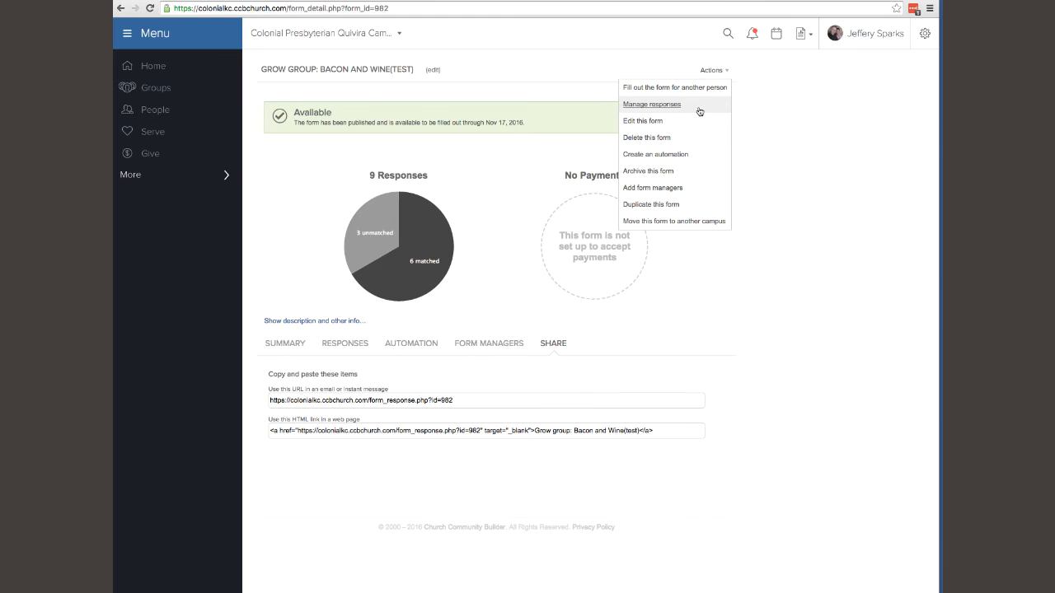
# Close the Actions menu and view the Bacon and Wine(test) form's responses with matched status and submission dates.
pyautogui.click(591, 78)
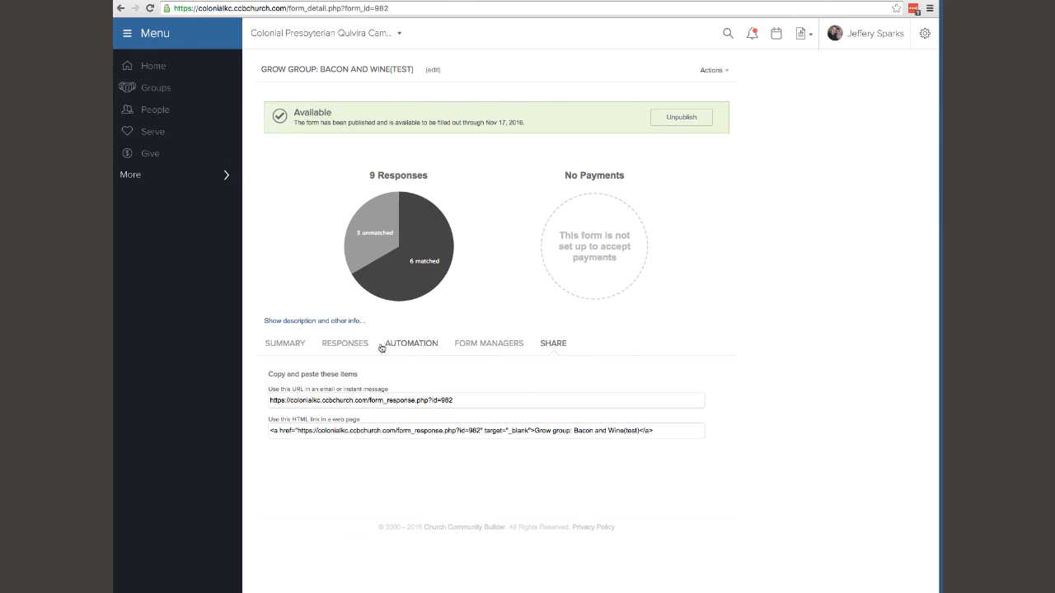
pyautogui.click(355, 345)
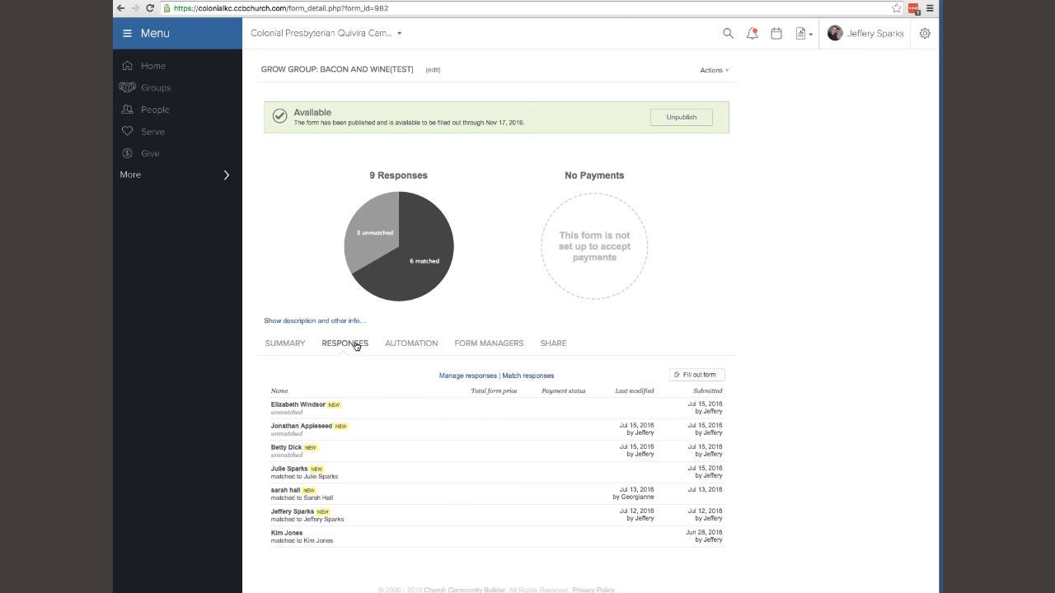